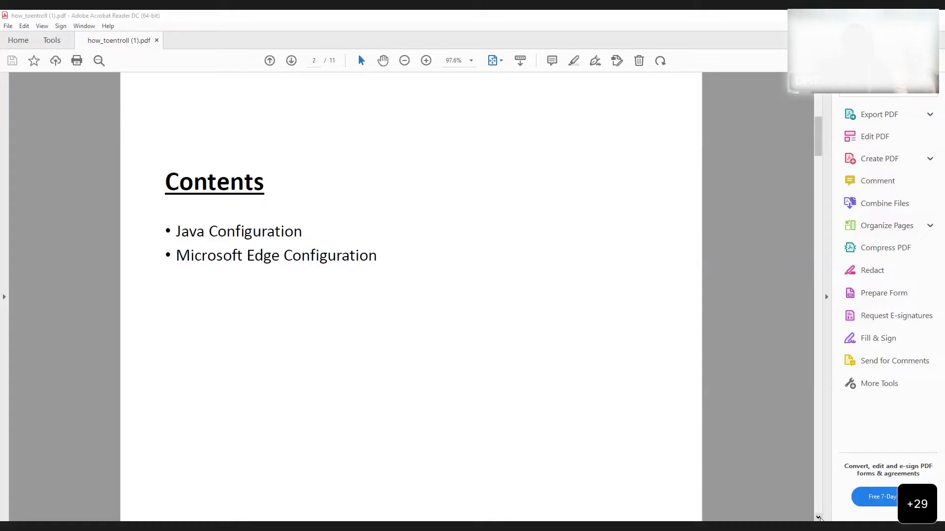
Advance the PDF guide to page 3, 'Configuration to be done in Java'
{"action": "left_click", "coordinate": [818, 517]}
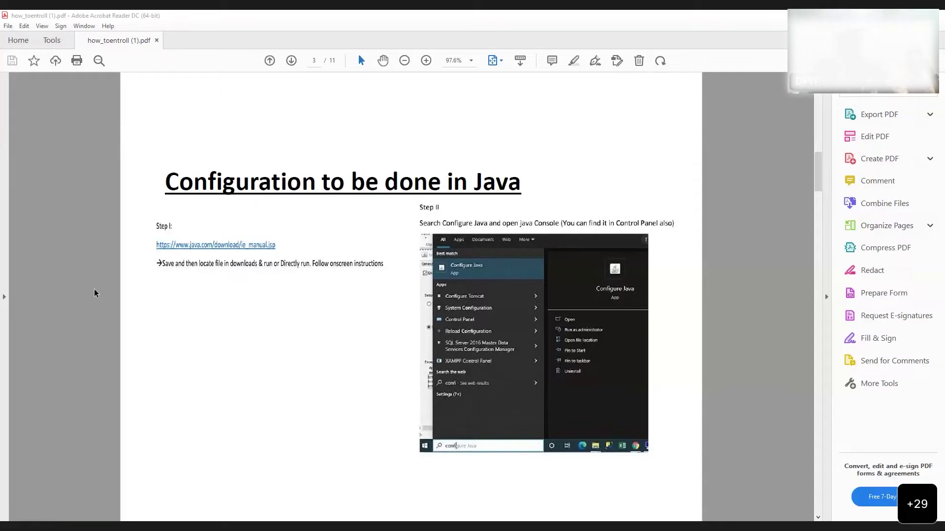
{"action": "left_click", "coordinate": [110, 522]}
Launch Configure Java via Windows search and open the Security tab's Edit Site List
{"action": "type", "text": "confi"}
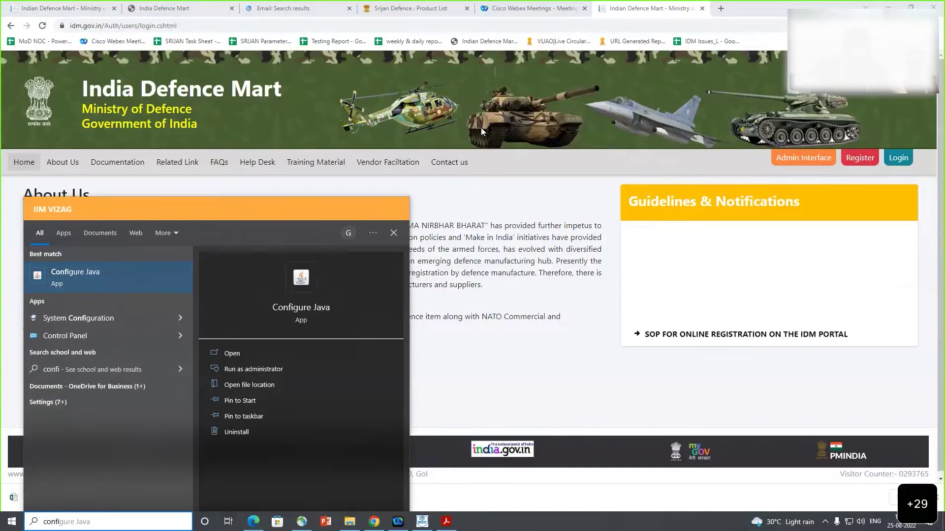
{"action": "key", "text": "Escape"}
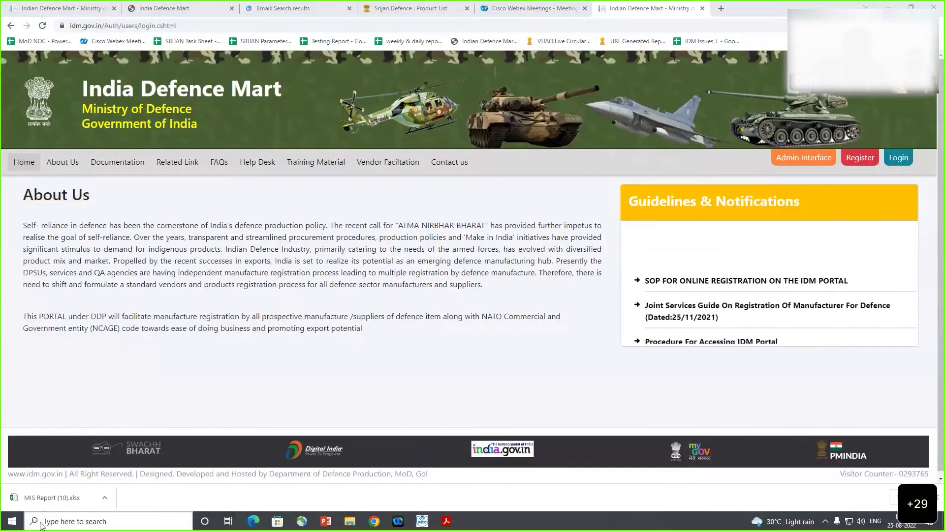
{"action": "left_click", "coordinate": [109, 522]}
{"action": "left_click", "coordinate": [67, 283]}
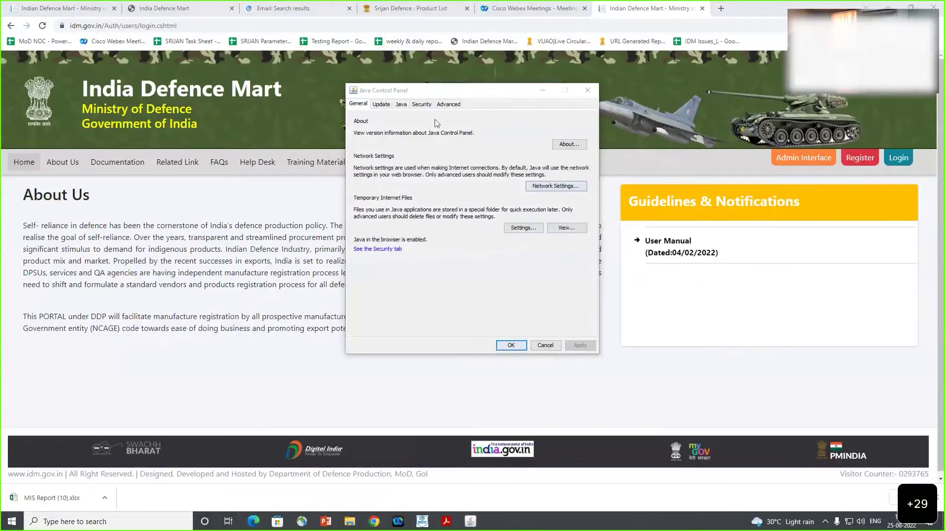
{"action": "left_click", "coordinate": [423, 104]}
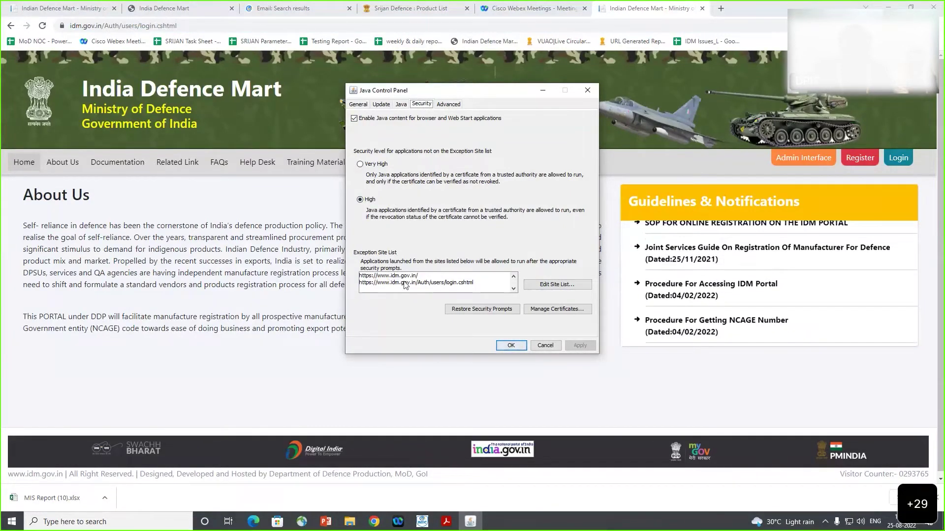
{"action": "left_click", "coordinate": [542, 284]}
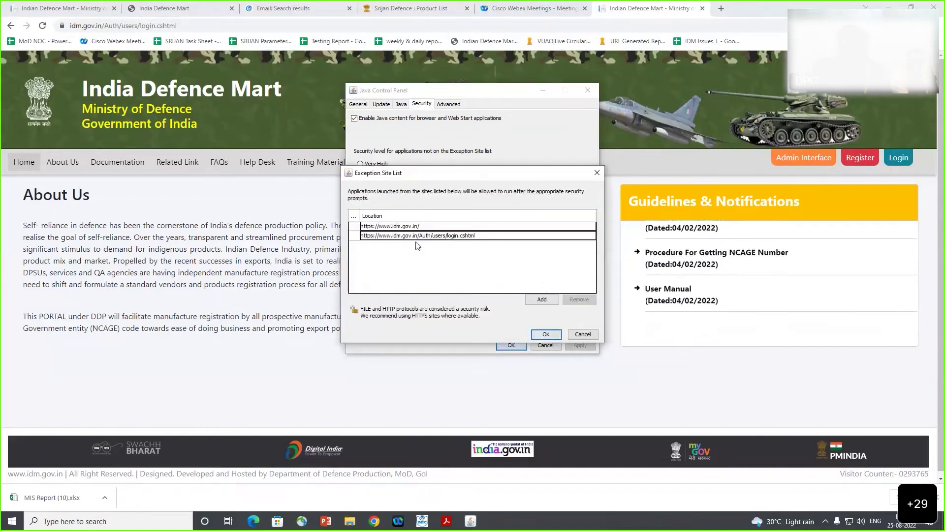
Remove both existing idm.gov.in entries from the exception site list
{"action": "left_click", "coordinate": [418, 227]}
{"action": "left_click", "coordinate": [579, 301]}
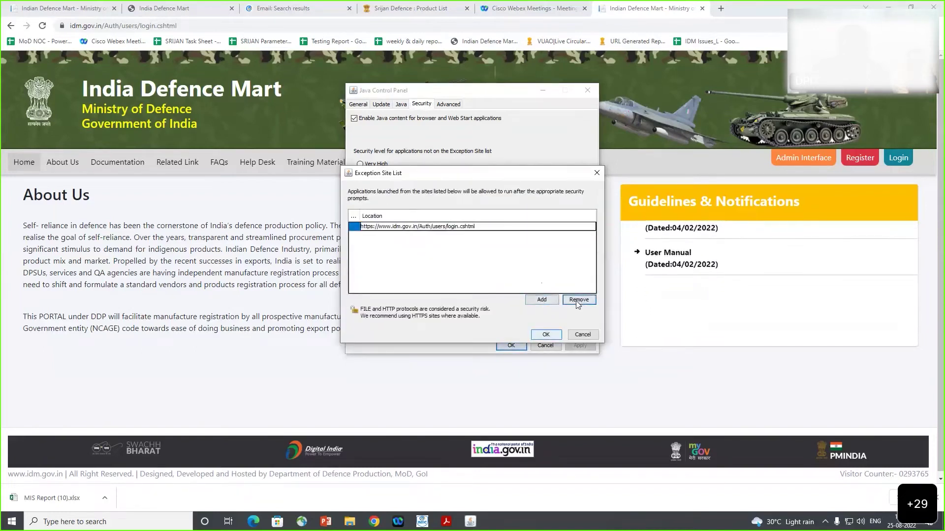
{"action": "left_click", "coordinate": [352, 230]}
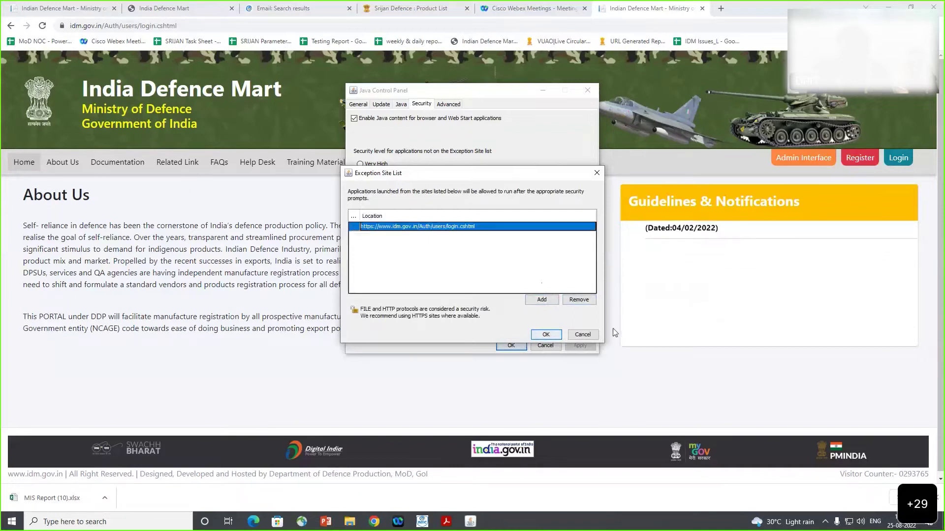
{"action": "left_click", "coordinate": [583, 300]}
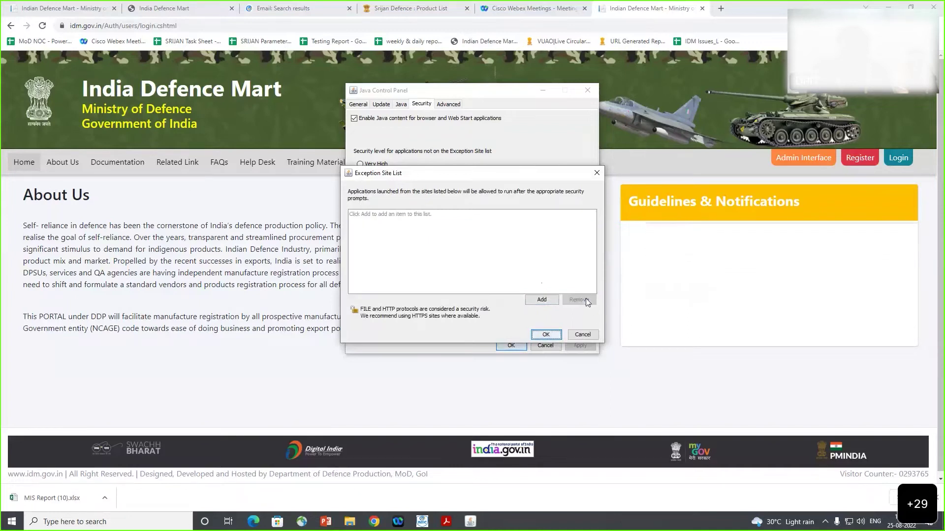
{"action": "left_click", "coordinate": [541, 300]}
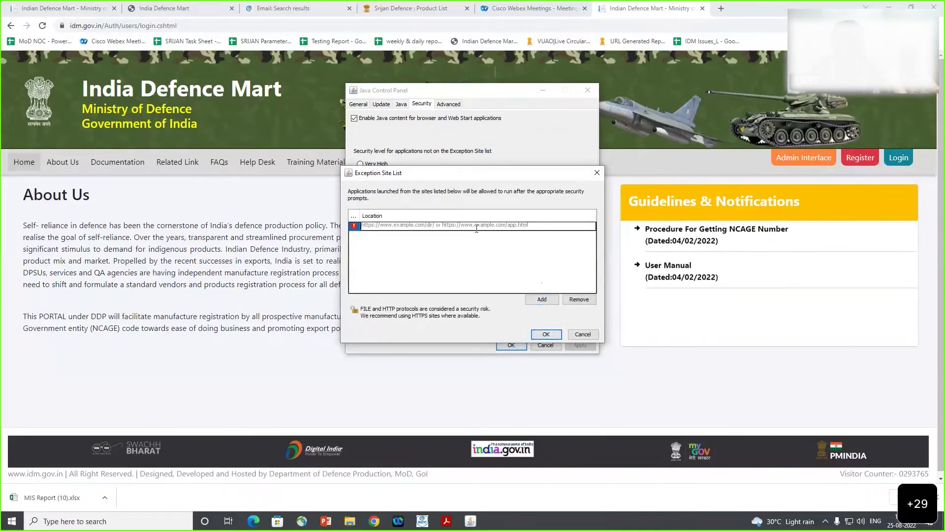
{"action": "type", "text": "https://www.idm.gov.in/Auth/users/login.cshtml"}
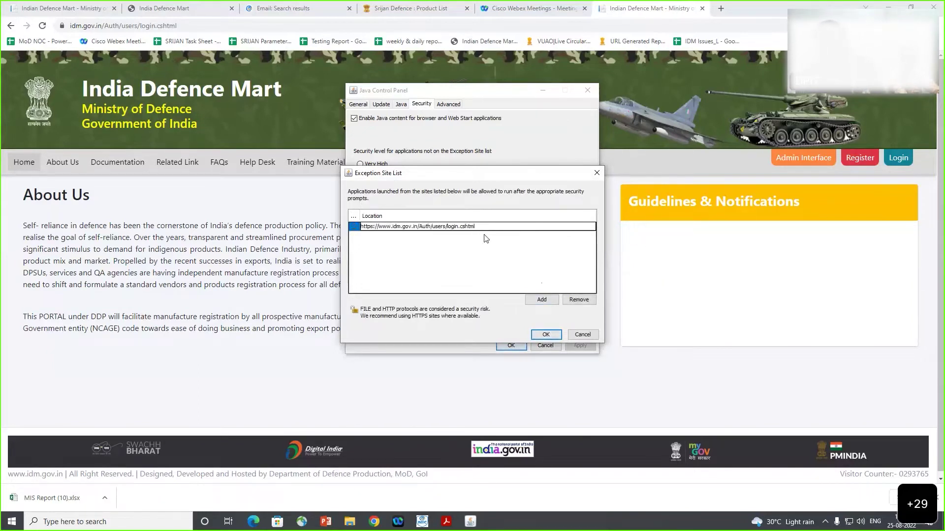
{"action": "left_click", "coordinate": [542, 299]}
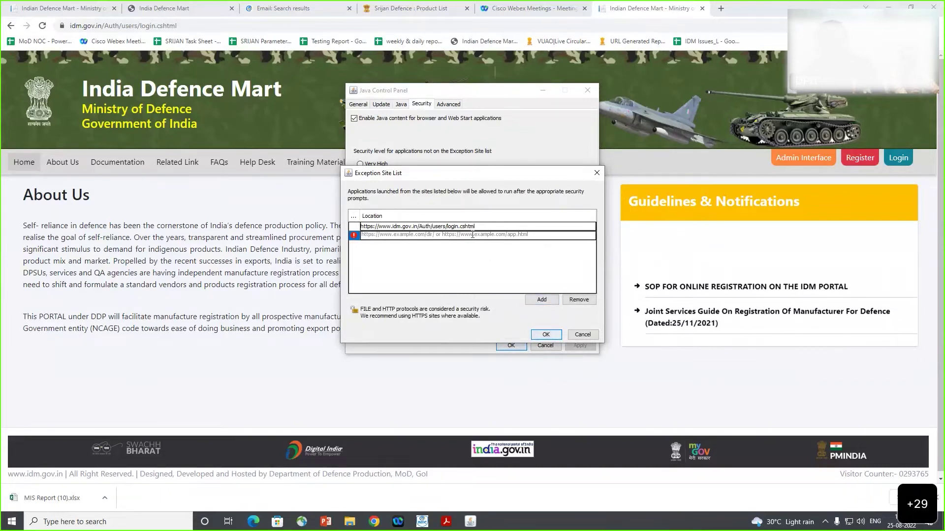
{"action": "type", "text": "https://www.idm.gov.in/Auth/users/login.cshtml"}
{"action": "key", "text": "BackSpace"}
{"action": "key", "text": "BackSpace"}
{"action": "key", "text": "BackSpace"}
{"action": "key", "text": "BackSpace"}
{"action": "key", "text": "BackSpace"}
{"action": "key", "text": "BackSpace"}
{"action": "key", "text": "BackSpace"}
{"action": "key", "text": "BackSpace"}
{"action": "key", "text": "BackSpace"}
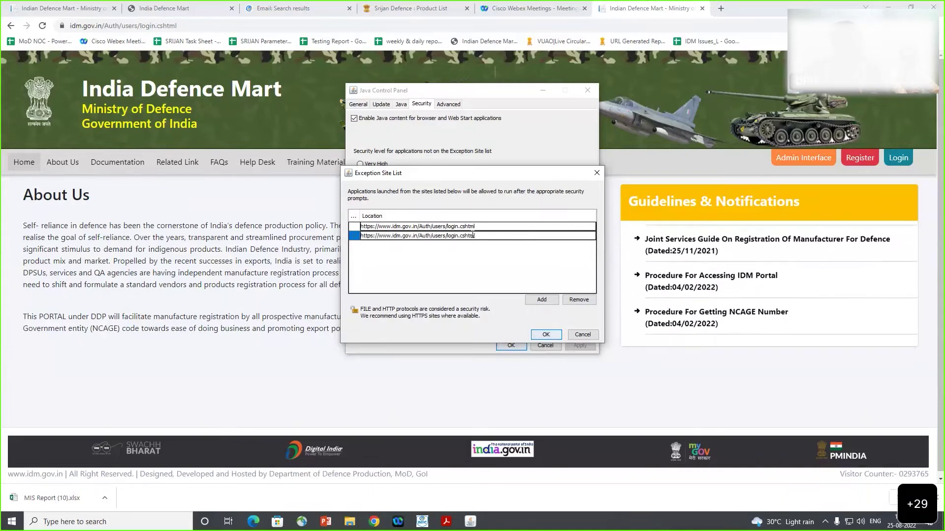
{"action": "key", "text": "BackSpace"}
{"action": "key", "text": "BackSpace"}
{"action": "key", "text": "BackSpace"}
{"action": "key", "text": "BackSpace"}
{"action": "key", "text": "BackSpace"}
{"action": "key", "text": "BackSpace"}
{"action": "key", "text": "BackSpace"}
{"action": "key", "text": "BackSpace"}
{"action": "key", "text": "BackSpace"}
{"action": "key", "text": "BackSpace"}
{"action": "key", "text": "BackSpace"}
{"action": "key", "text": "BackSpace"}
{"action": "key", "text": "BackSpace"}
{"action": "key", "text": "BackSpace"}
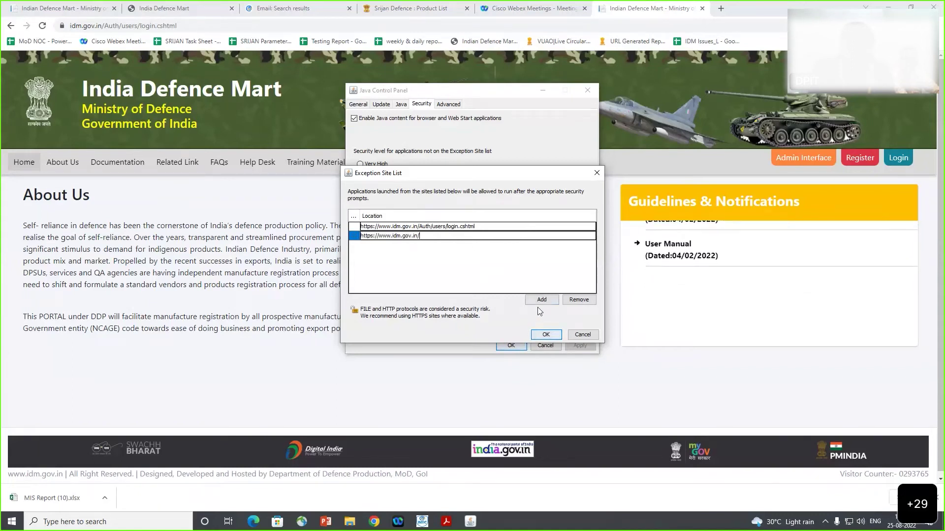
{"action": "left_click", "coordinate": [546, 334]}
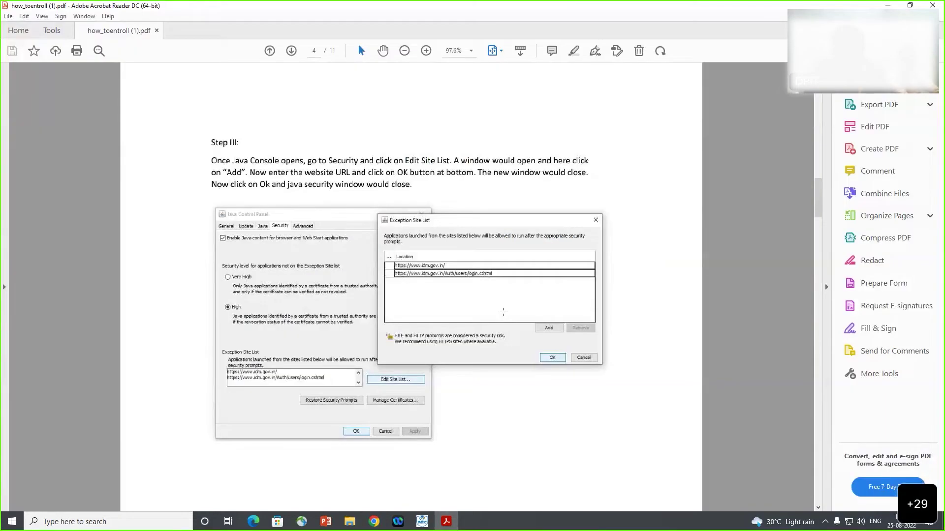
Scroll the guide to page 5, 'Configuration to be done in Edge Explorer'
{"action": "scroll", "coordinate": [503, 312], "scroll_direction": "down", "scroll_amount": 3}
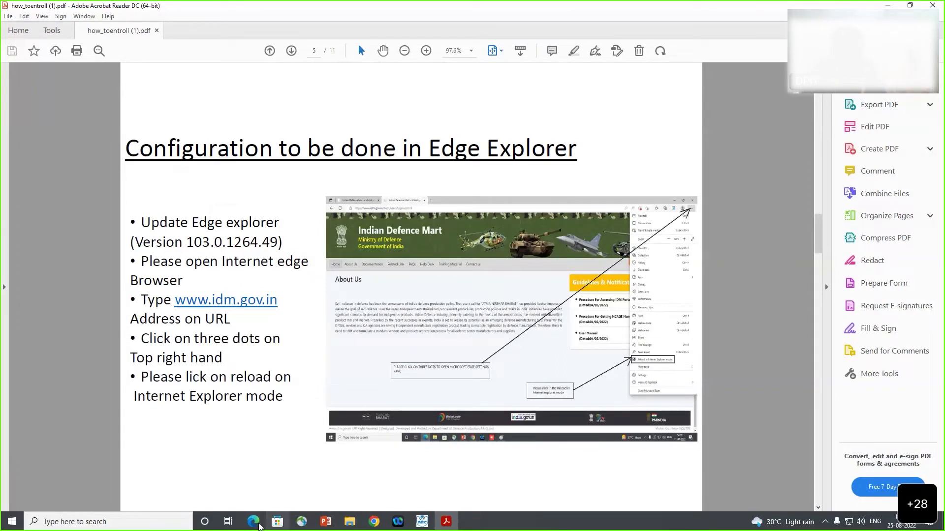
{"action": "left_click", "coordinate": [253, 523]}
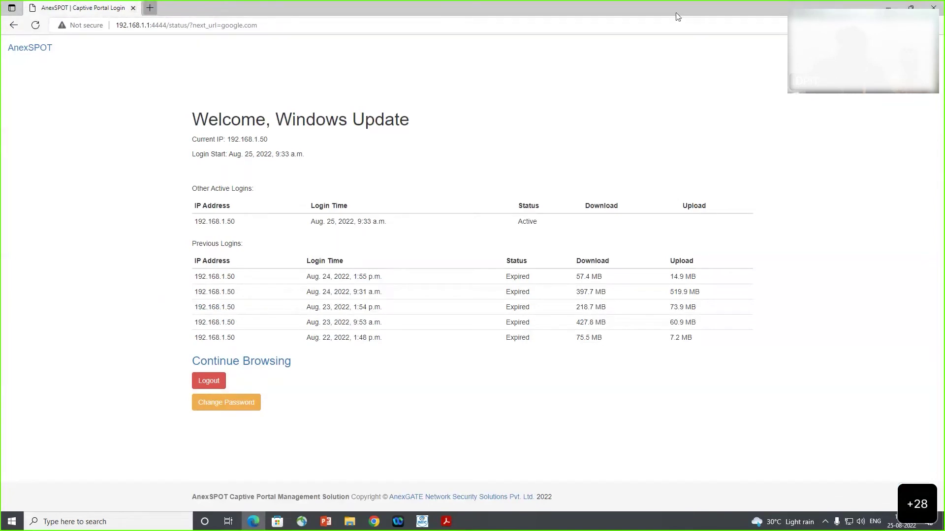
Open a new Edge tab next to the AnexSPOT portal page
{"action": "key", "text": "ctrl+t"}
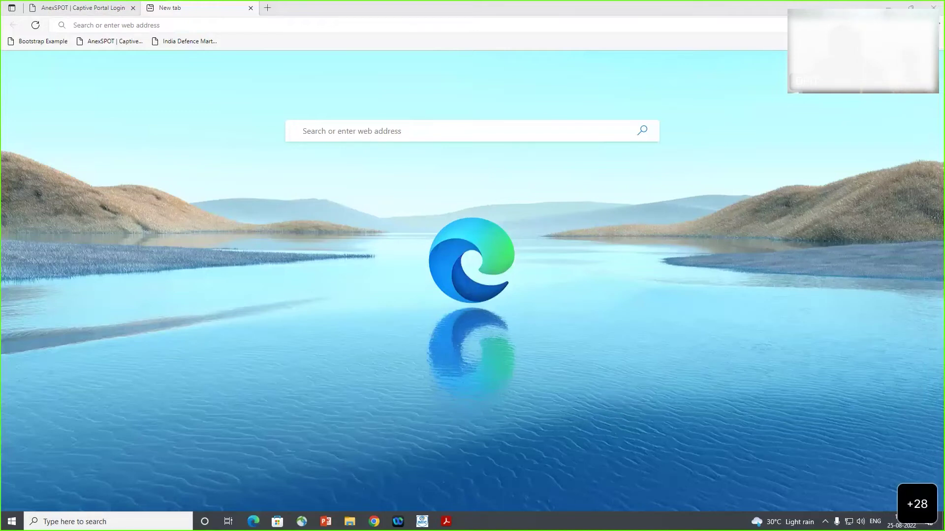
{"action": "left_click", "coordinate": [940, 28]}
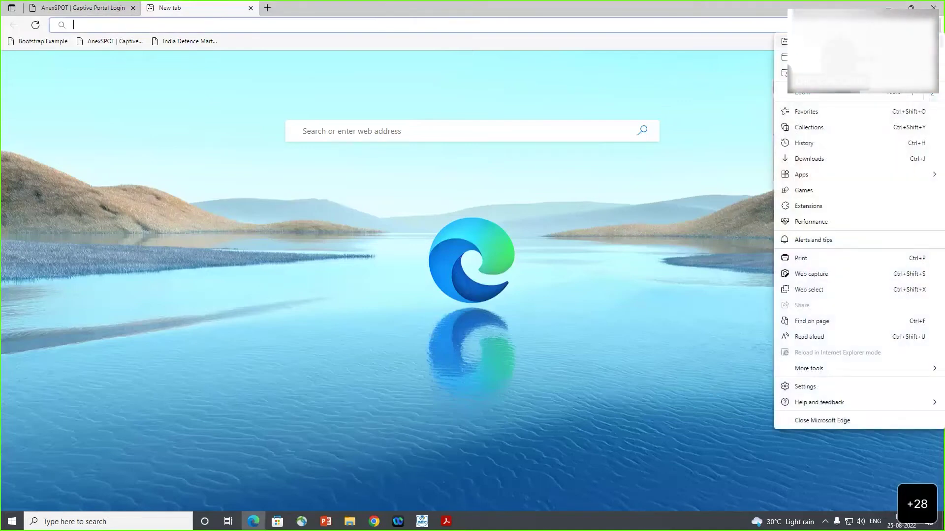
Open Edge Settings from the Settings and more menu
{"action": "left_click", "coordinate": [941, 28]}
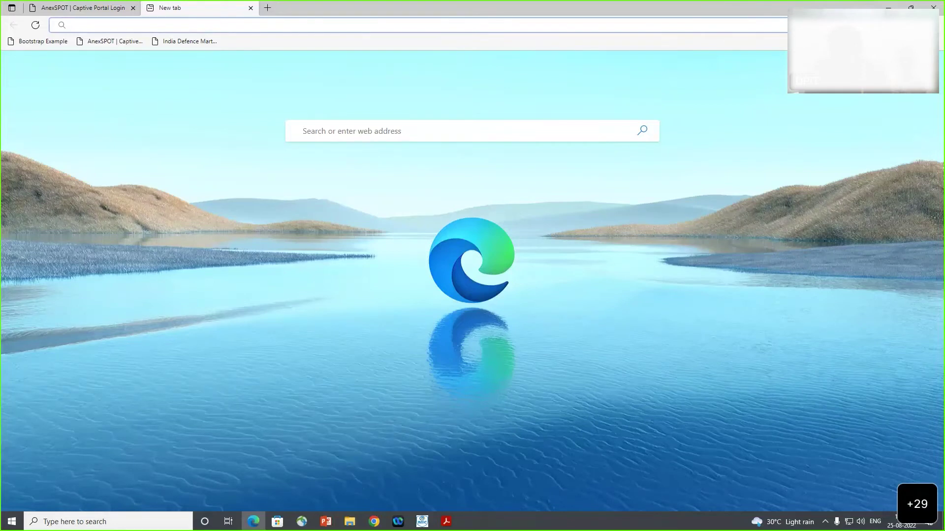
{"action": "left_click", "coordinate": [941, 28]}
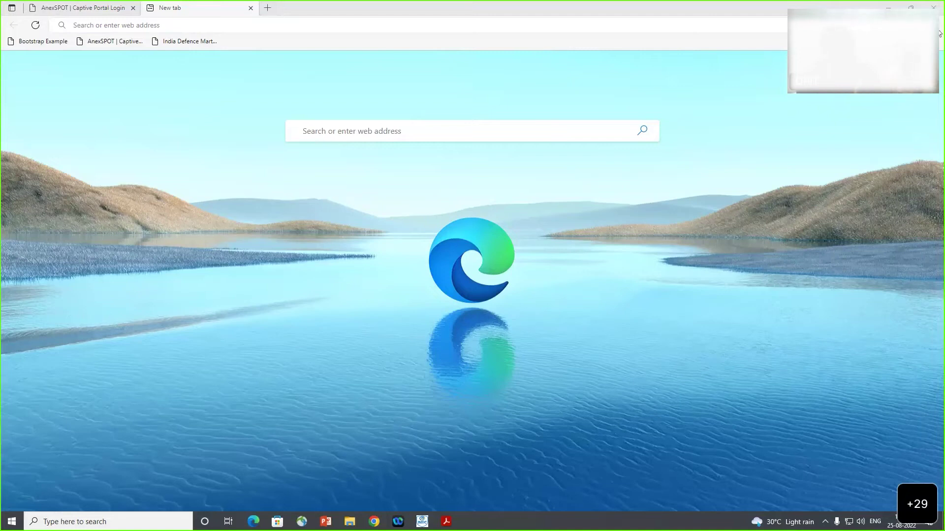
{"action": "left_click", "coordinate": [940, 27]}
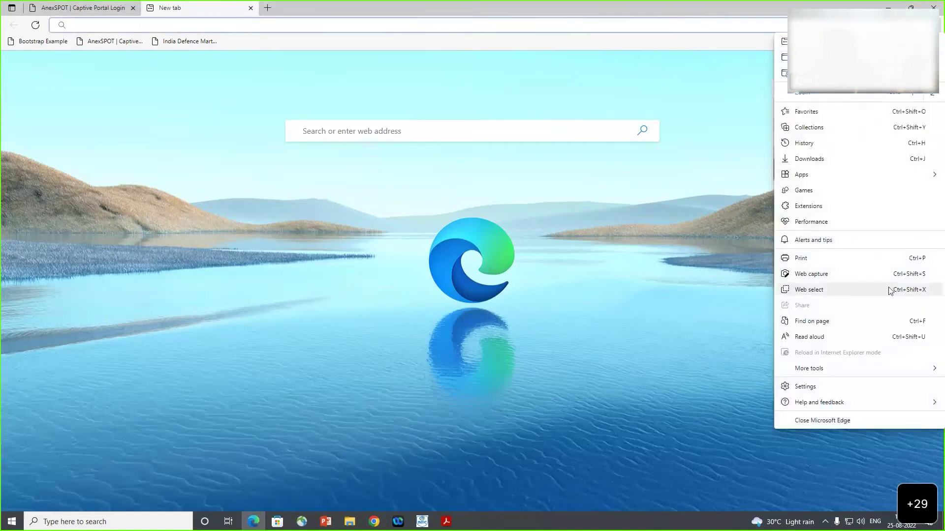
{"action": "left_click", "coordinate": [805, 387]}
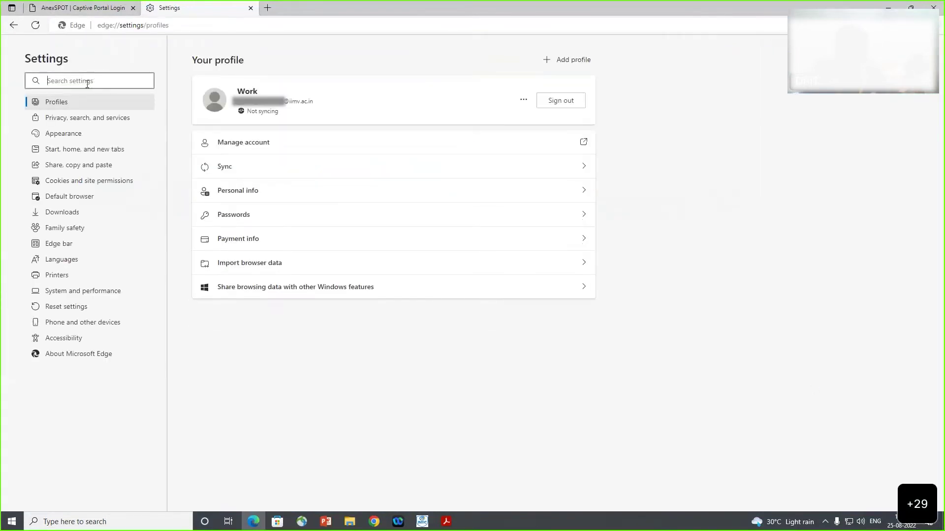
Search settings for 'internet explorer' and leave the IE mode toolbar button switched on
{"action": "type", "text": "internet e"}
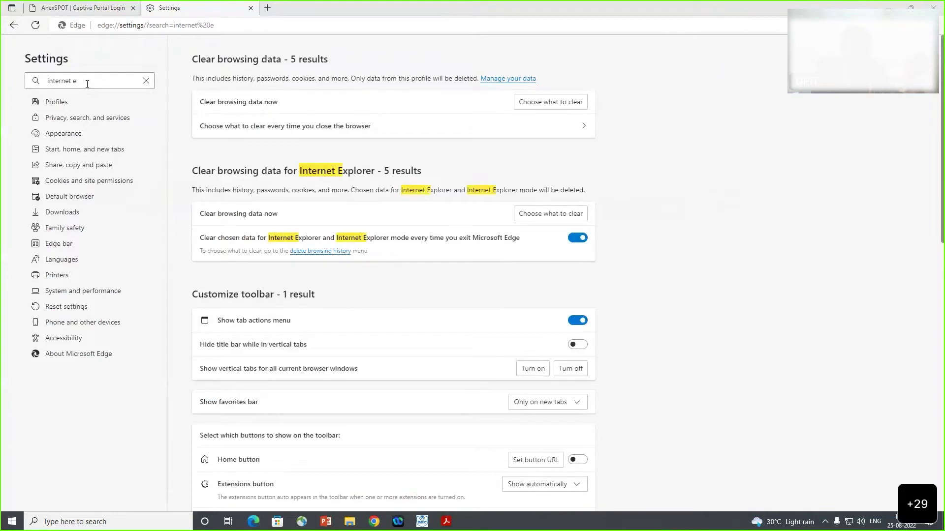
{"action": "left_click", "coordinate": [87, 84]}
{"action": "type", "text": "xplor"}
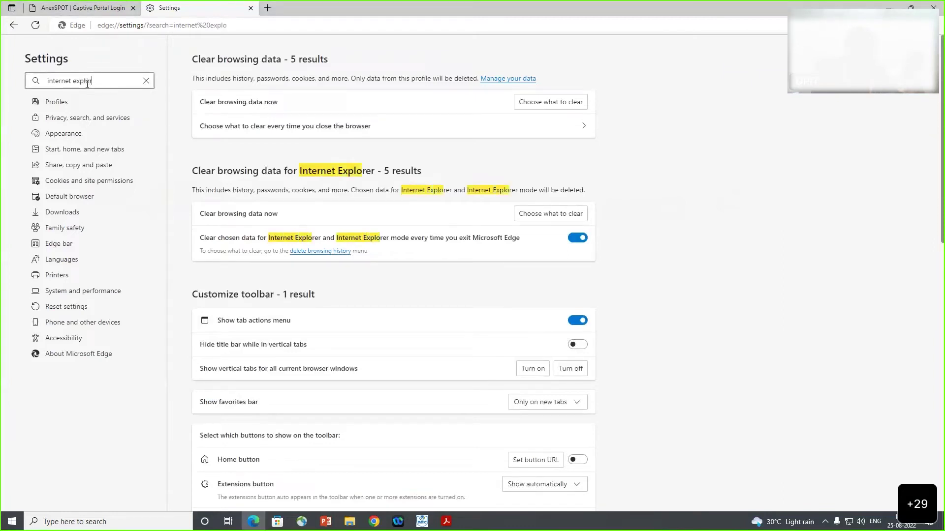
{"action": "type", "text": "er"}
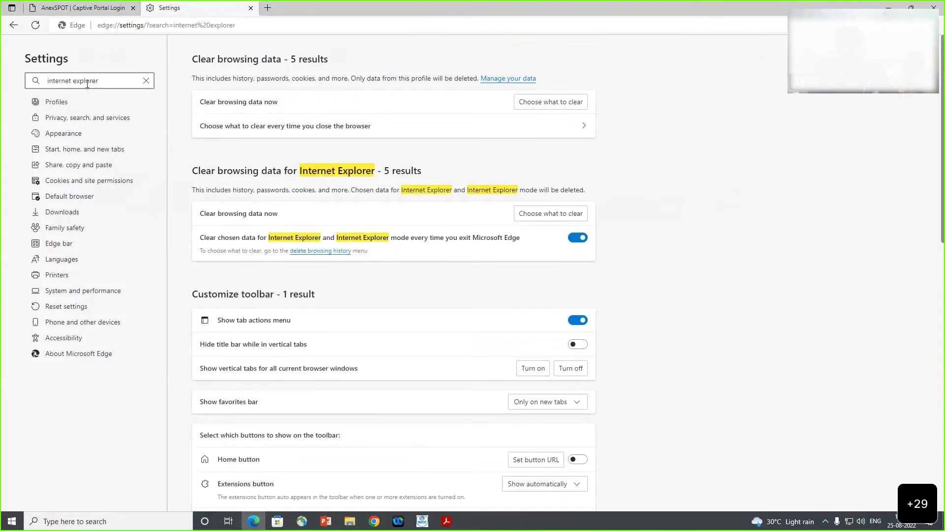
{"action": "scroll", "coordinate": [453, 289], "scroll_direction": "down", "scroll_amount": 3}
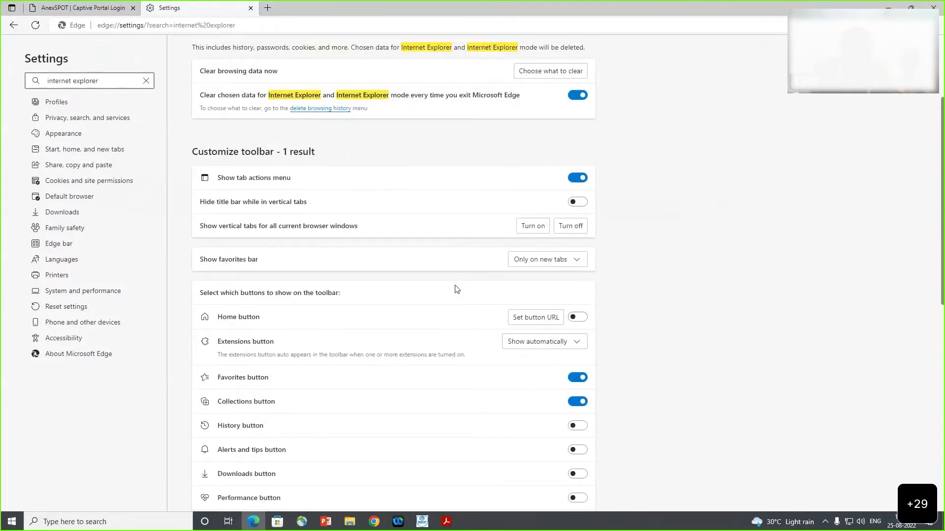
{"action": "scroll", "coordinate": [455, 289], "scroll_direction": "down", "scroll_amount": 6}
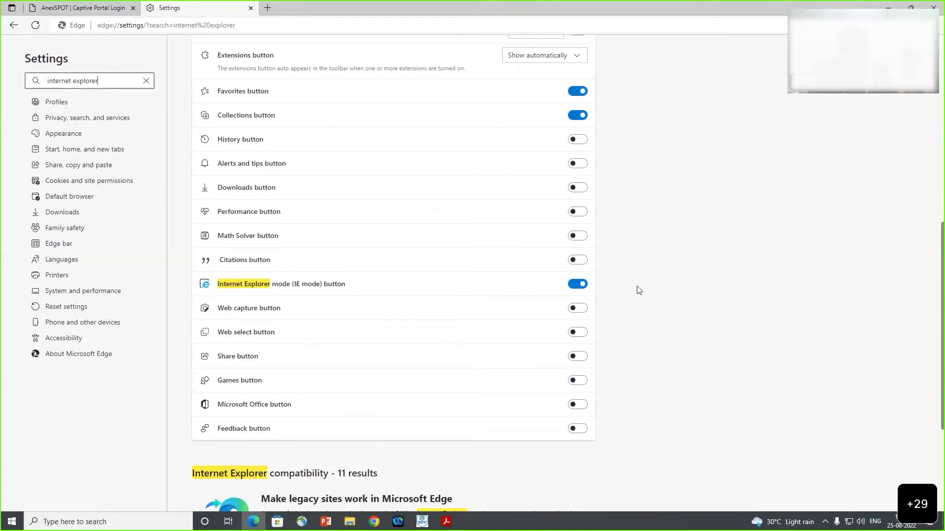
{"action": "left_click", "coordinate": [576, 290]}
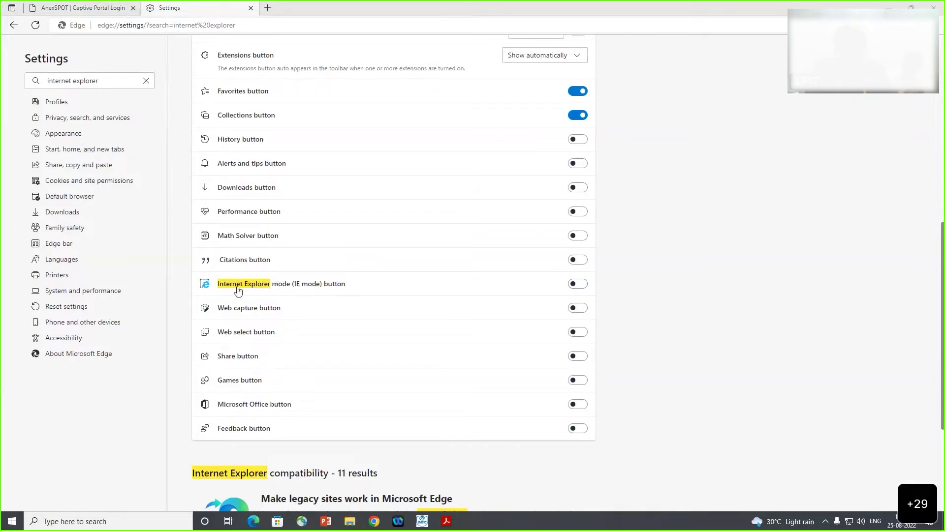
{"action": "left_click", "coordinate": [583, 288]}
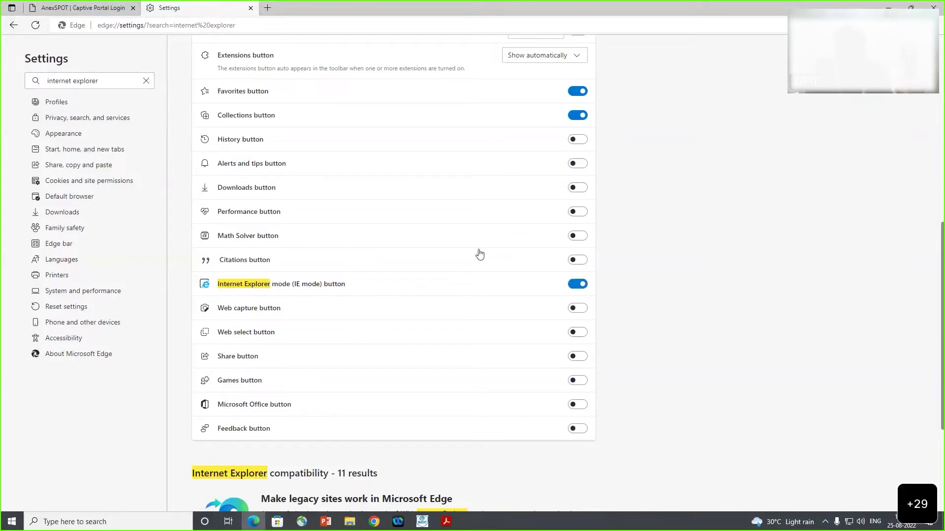
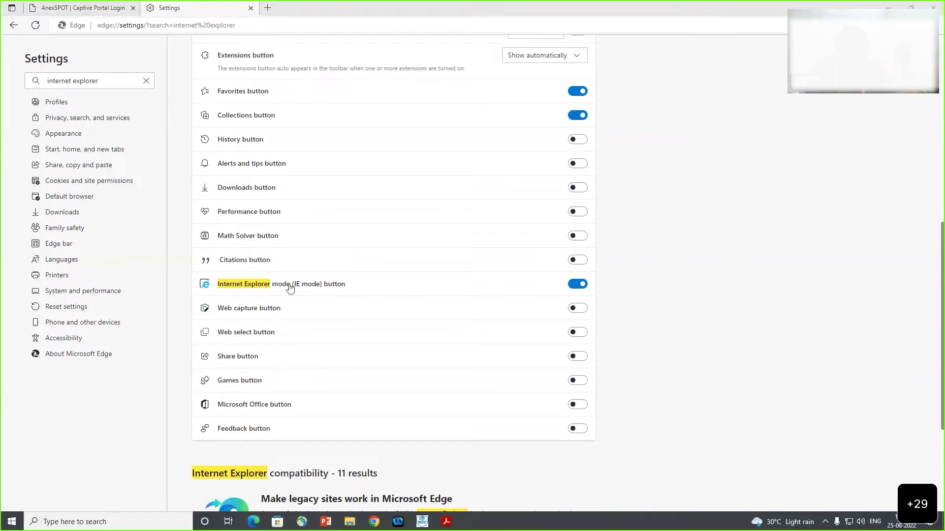
{"action": "left_click", "coordinate": [268, 8]}
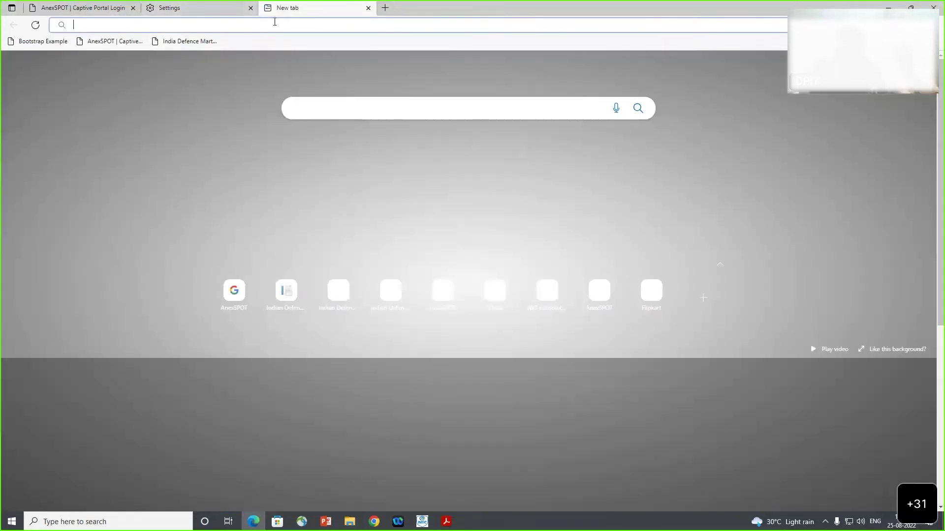
{"action": "type", "text": "w"}
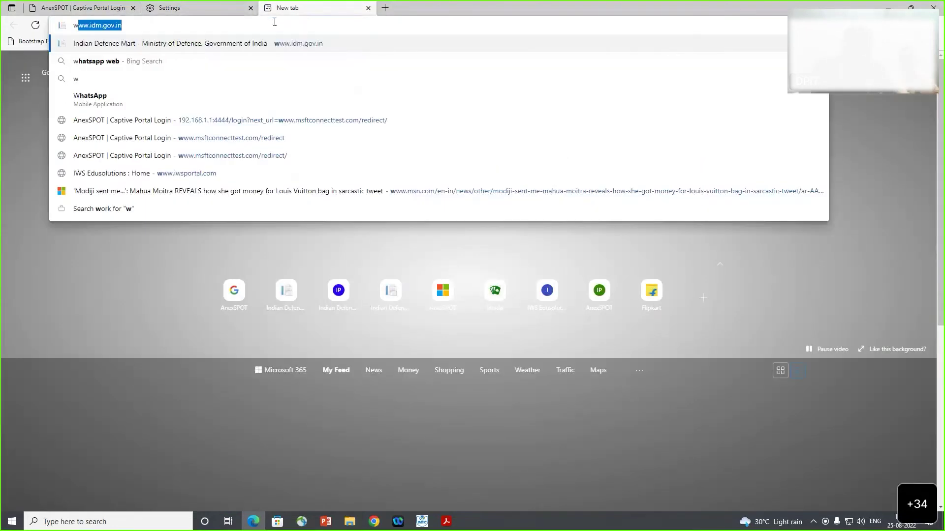
{"action": "type", "text": "w"}
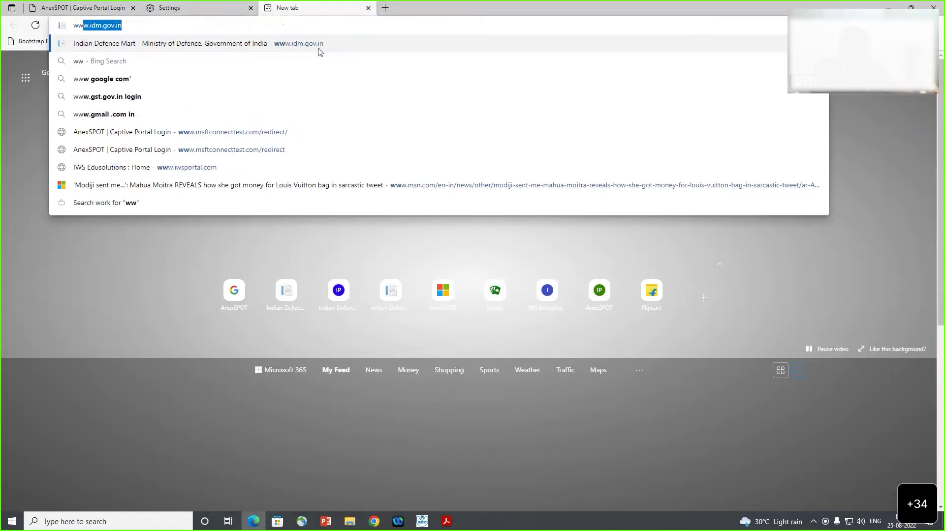
{"action": "left_click", "coordinate": [298, 44]}
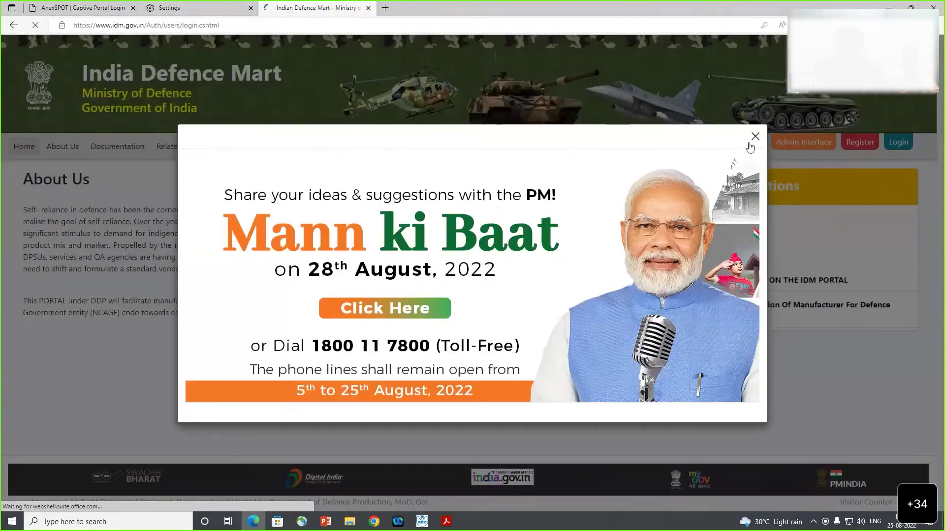
{"action": "left_click", "coordinate": [754, 138]}
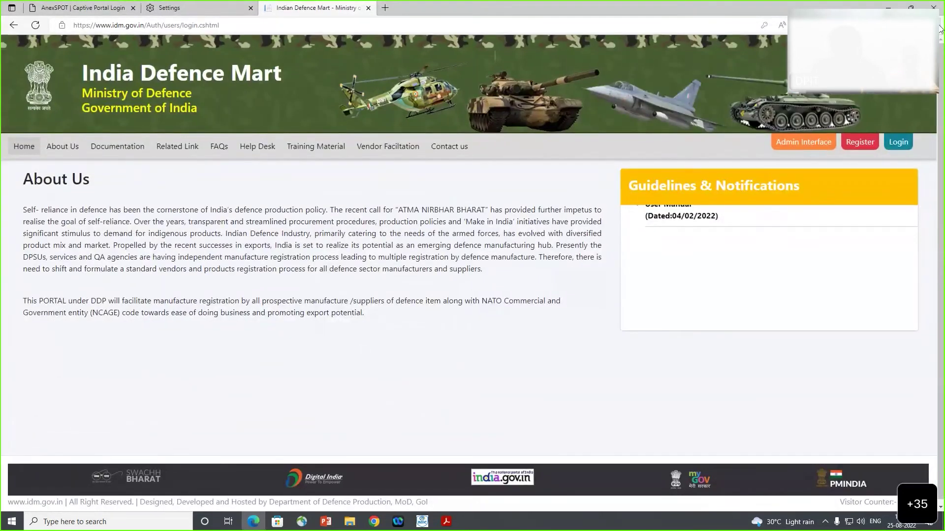
{"action": "left_click", "coordinate": [931, 25]}
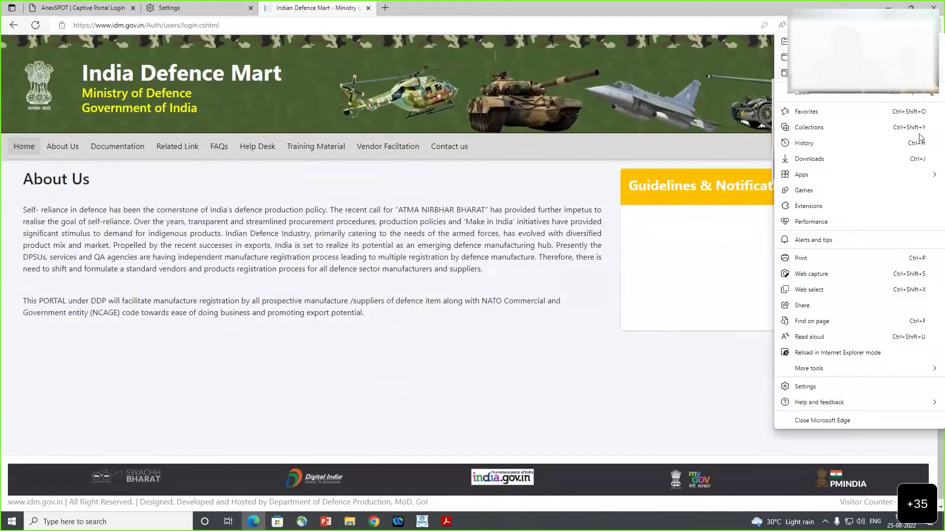
Reload the India Defence Mart site in Internet Explorer mode
{"action": "left_click", "coordinate": [842, 353]}
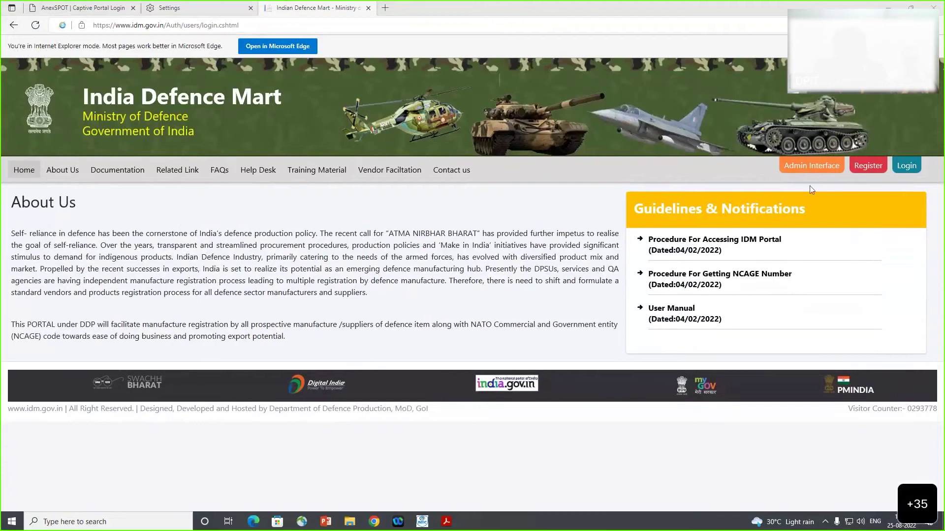
{"action": "left_click", "coordinate": [911, 162]}
Sign in to India Defence Mart with the account username, password and reCAPTCHA check
{"action": "left_click", "coordinate": [911, 165]}
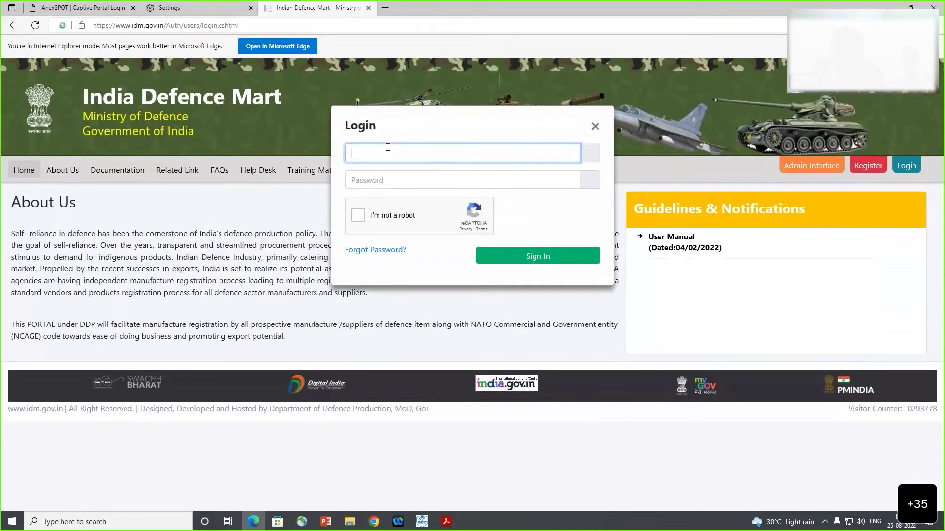
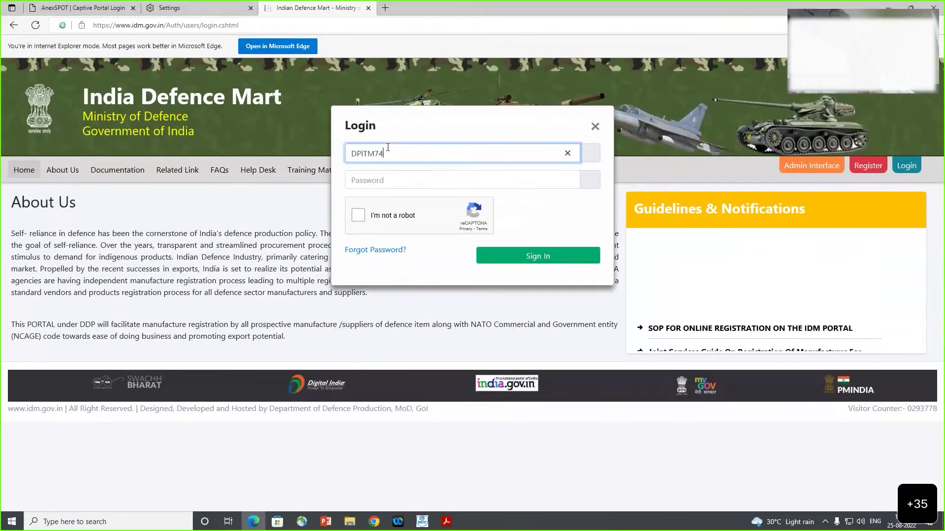
{"action": "key", "text": "Tab"}
{"action": "type", "text": "*********"}
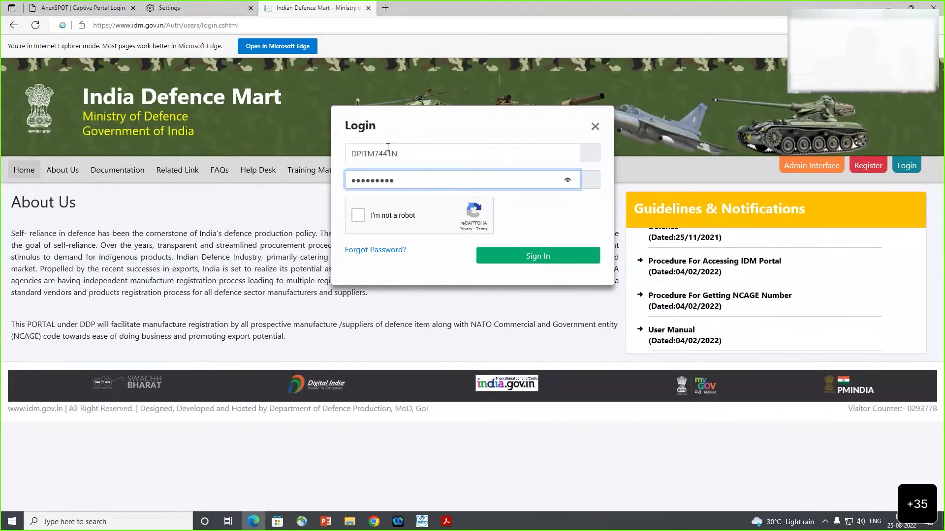
{"action": "left_click", "coordinate": [414, 220]}
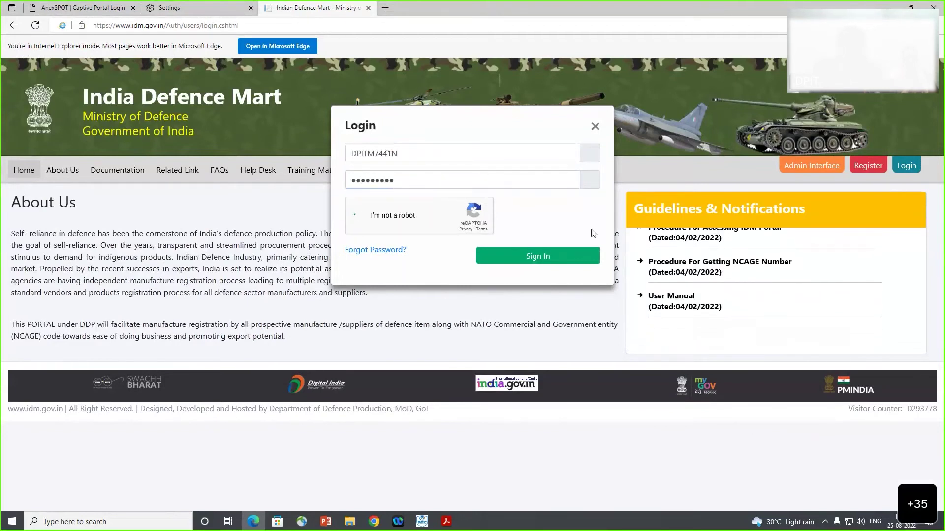
{"action": "left_click", "coordinate": [552, 256]}
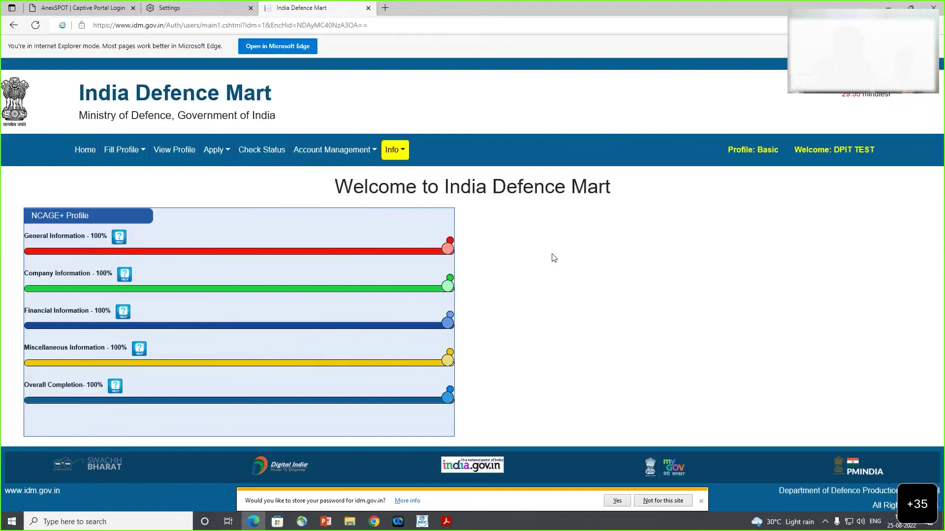
Go to Account Management > Enroll DSC and start removing the enrolled certificate
{"action": "left_click", "coordinate": [361, 160]}
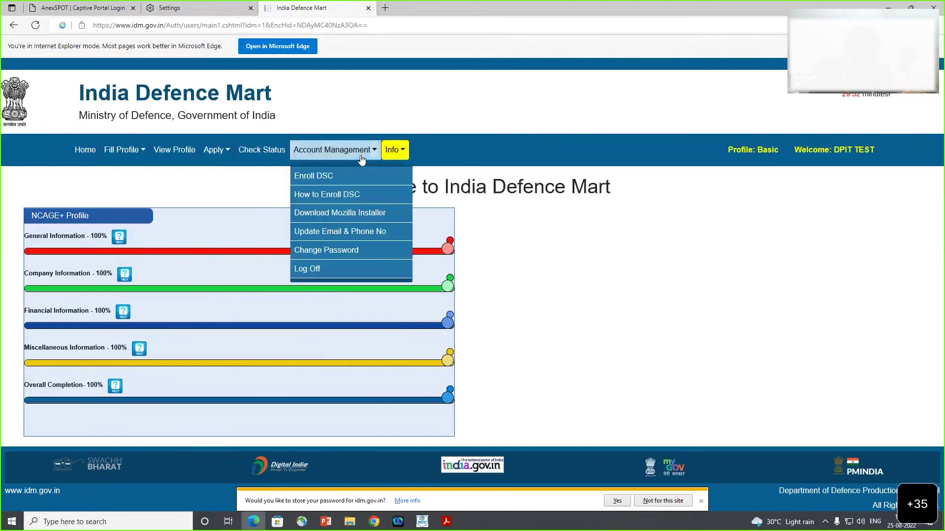
{"action": "left_click", "coordinate": [326, 182]}
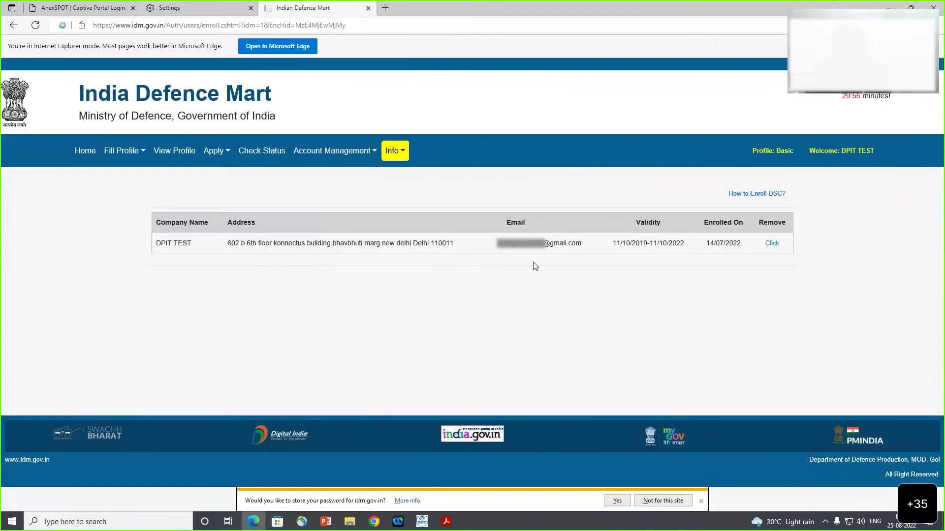
{"action": "left_click", "coordinate": [772, 248]}
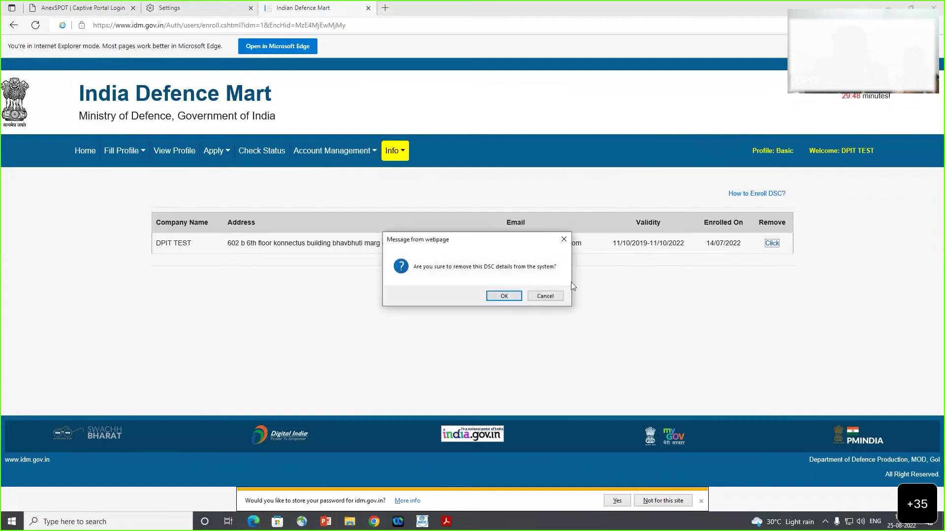
Confirm removal of the old DSC details, postpone the Java update, and return Home
{"action": "left_click", "coordinate": [506, 296]}
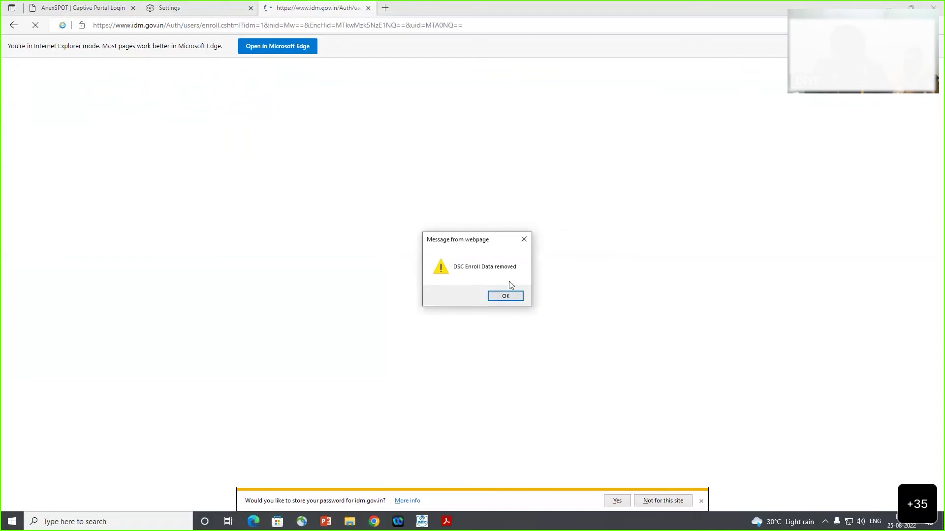
{"action": "left_click", "coordinate": [506, 296]}
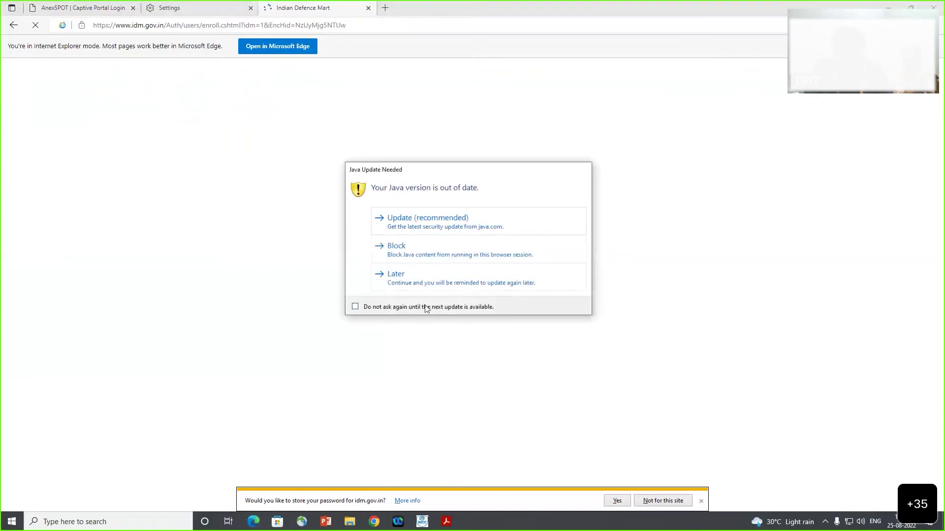
{"action": "left_click", "coordinate": [426, 287]}
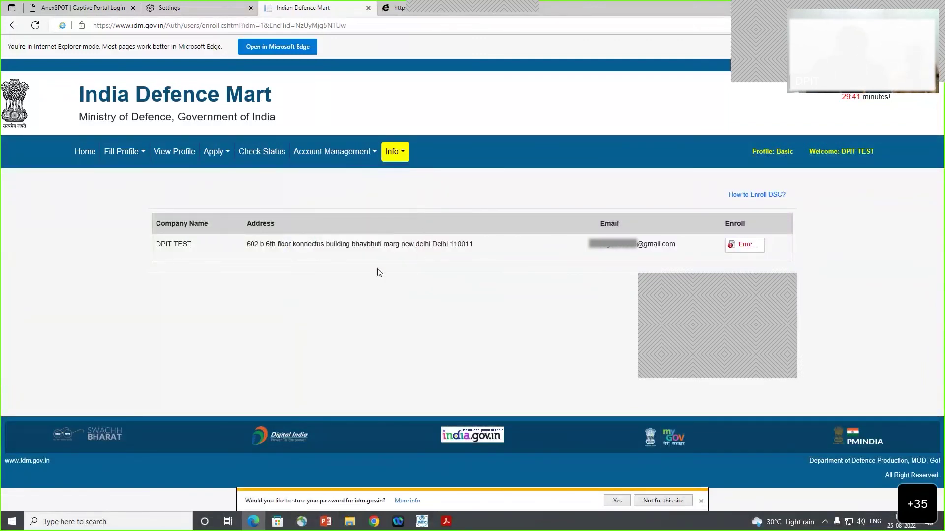
{"action": "left_click", "coordinate": [76, 152]}
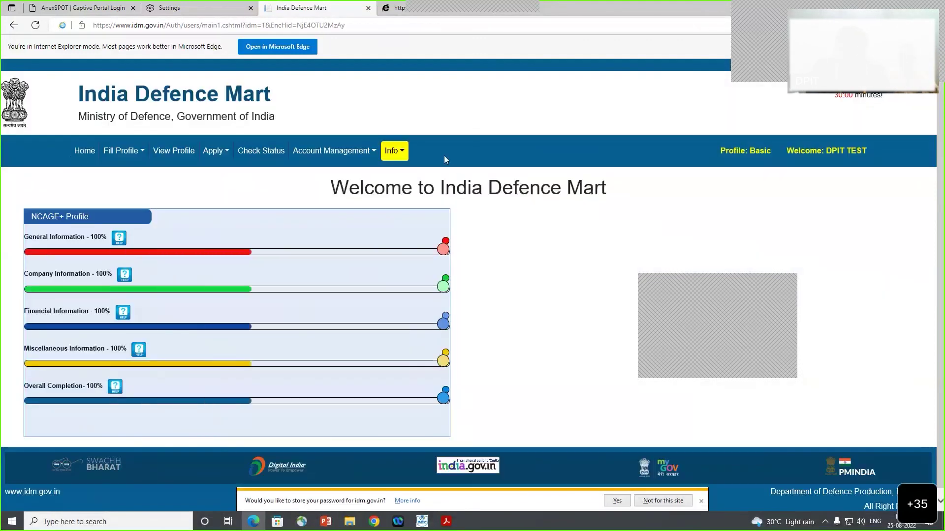
Reopen Enroll DSC and let the signing applet run, accepting the security risk
{"action": "mouse_move", "coordinate": [332, 151]}
{"action": "left_click", "coordinate": [325, 178]}
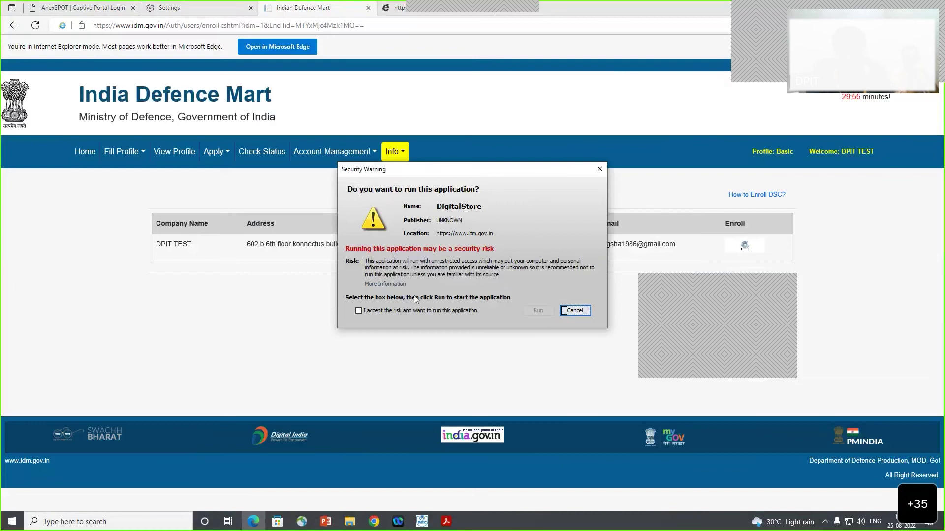
{"action": "left_click", "coordinate": [359, 311]}
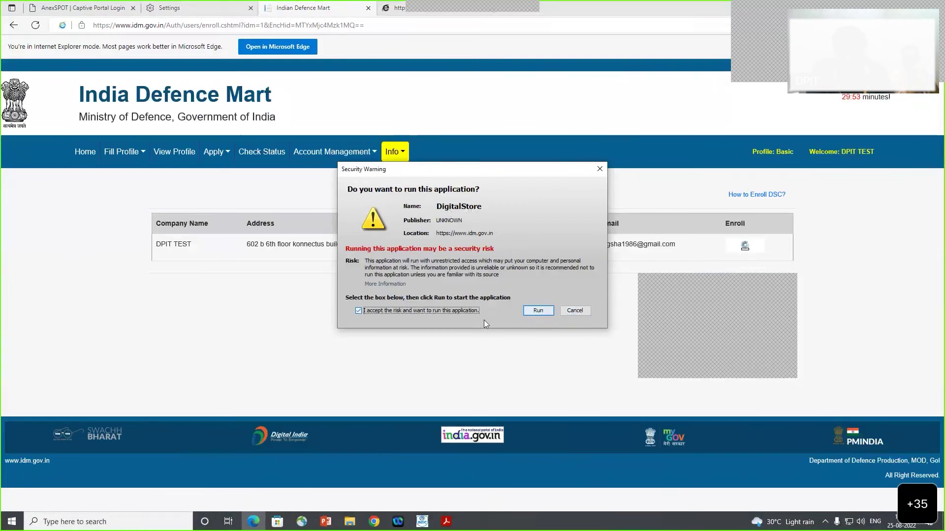
{"action": "left_click", "coordinate": [528, 312]}
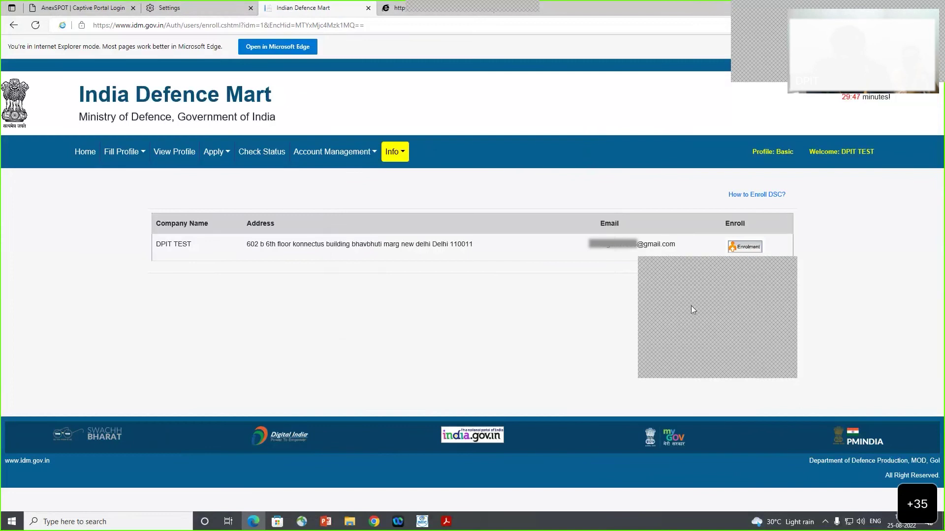
Start Enrolment from the Enroll column and list the available certificates
{"action": "left_click", "coordinate": [752, 250]}
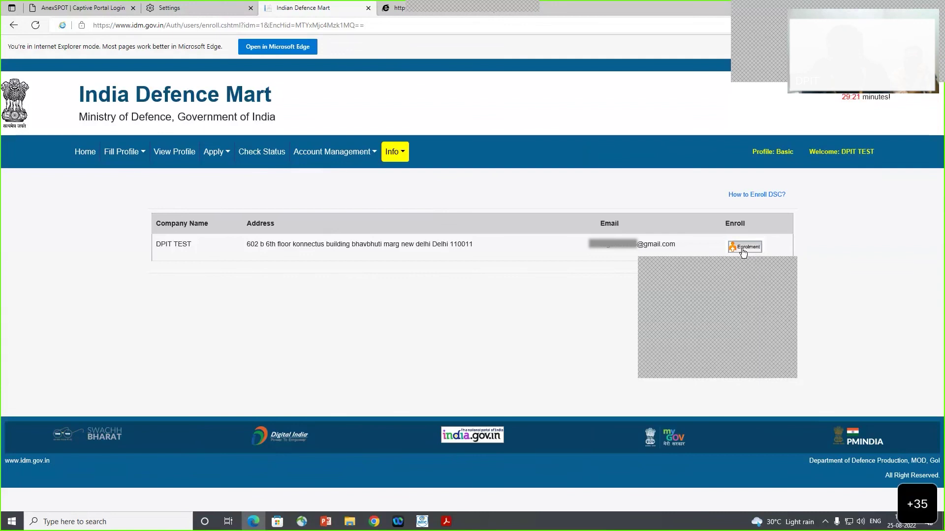
{"action": "left_click", "coordinate": [743, 247]}
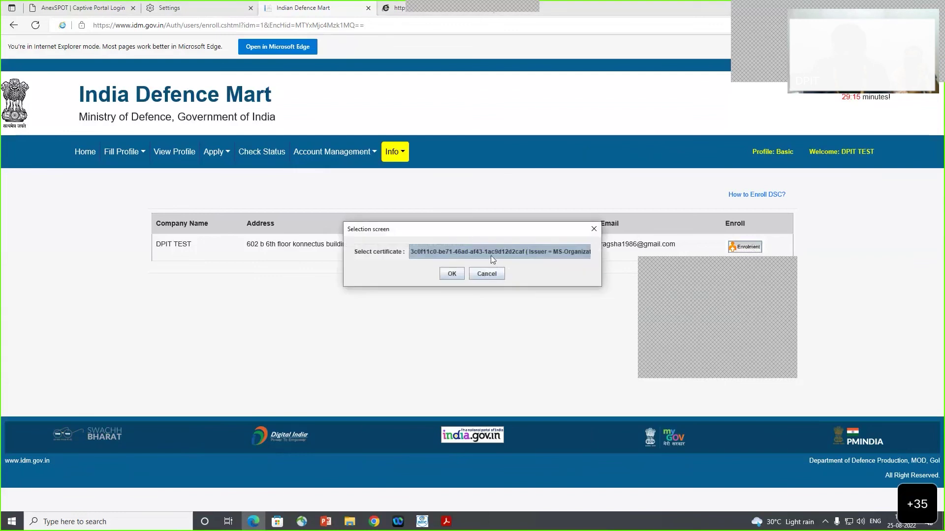
{"action": "left_click", "coordinate": [491, 253]}
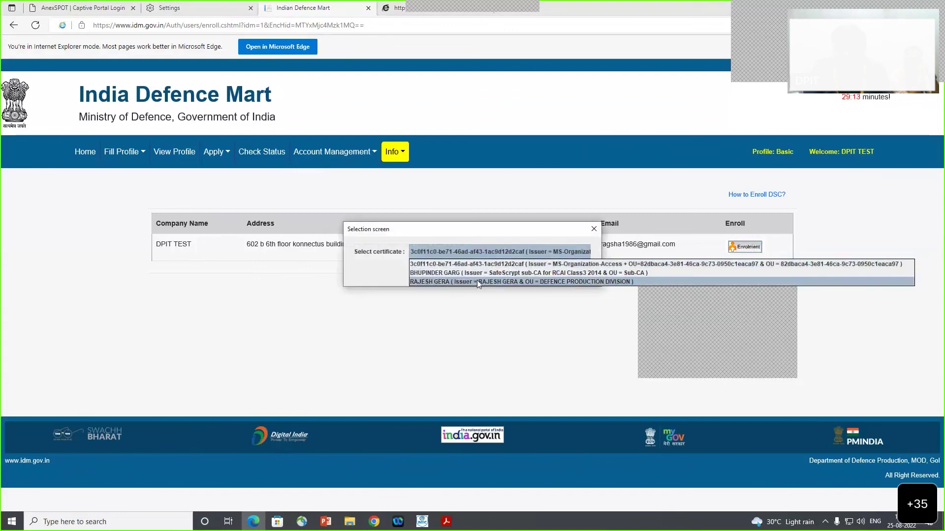
Enroll the SafeScrypt certificate with the token PIN, then check Enroll DSC shows 25/08/2022
{"action": "left_click", "coordinate": [480, 274]}
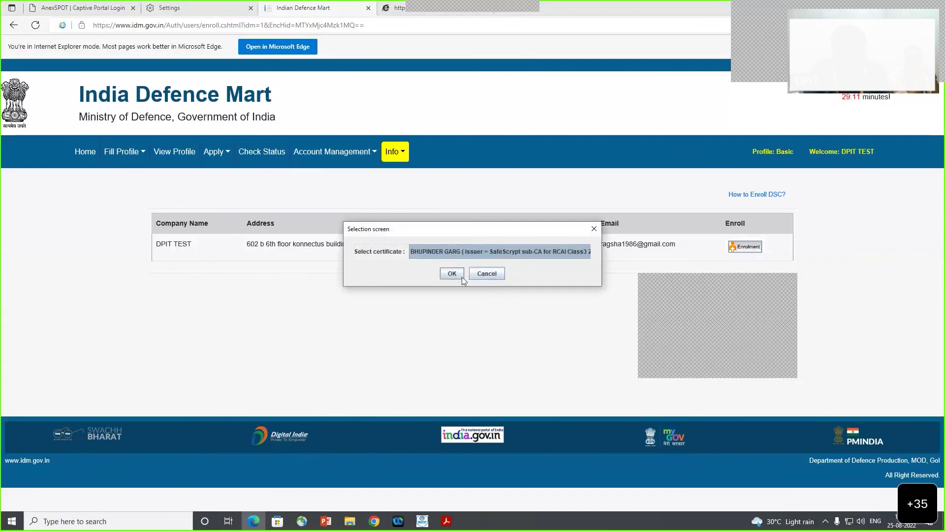
{"action": "left_click", "coordinate": [452, 274]}
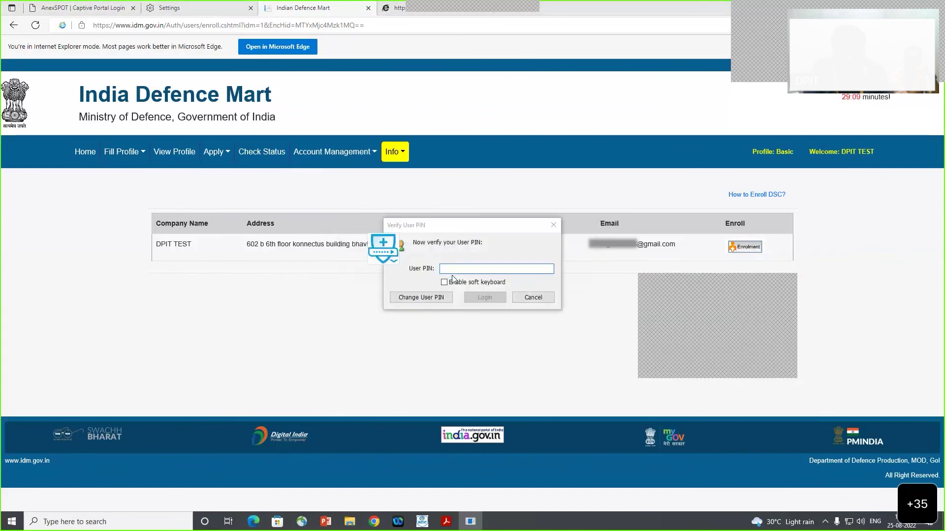
{"action": "type", "text": "••••••••"}
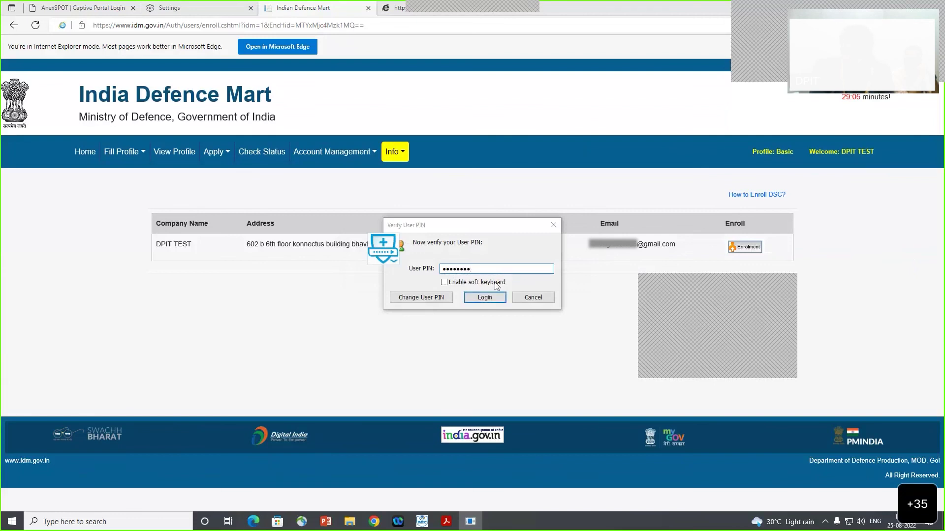
{"action": "left_click", "coordinate": [491, 299]}
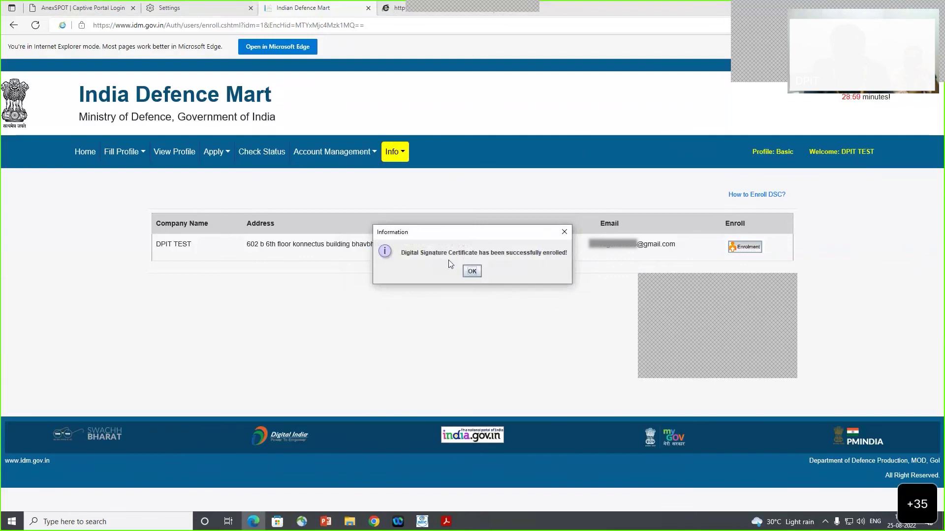
{"action": "left_click", "coordinate": [473, 271]}
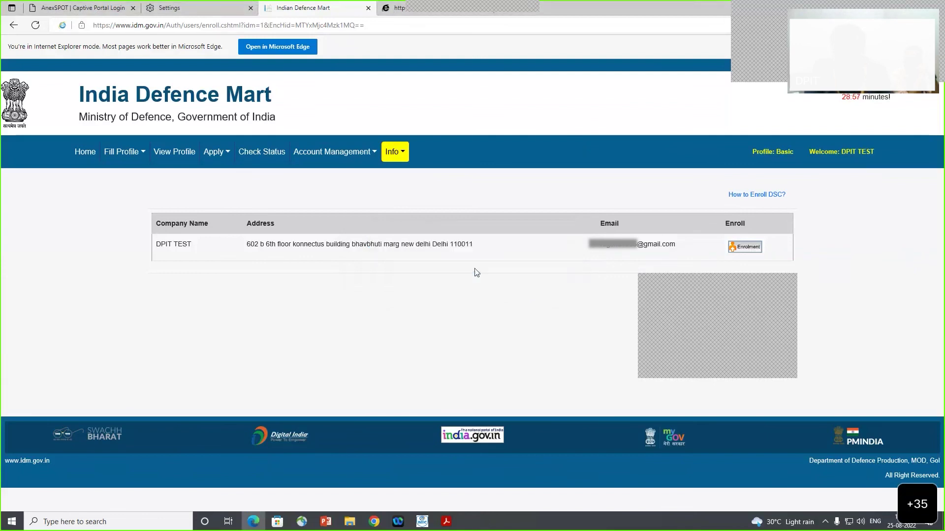
{"action": "left_click", "coordinate": [333, 151]}
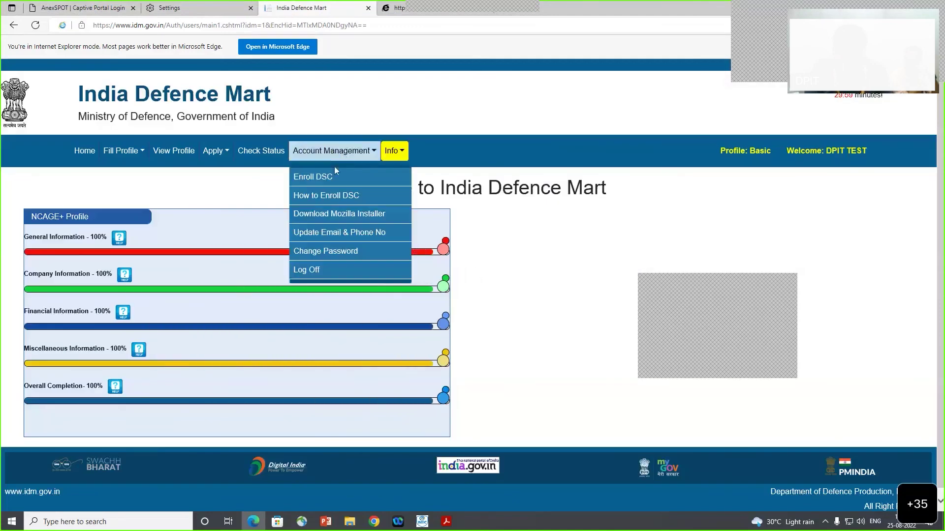
{"action": "left_click", "coordinate": [328, 176]}
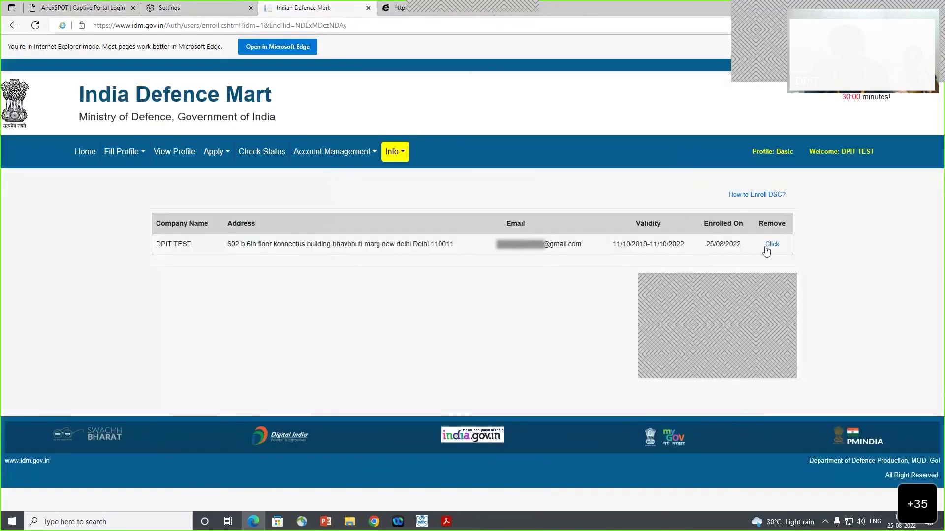